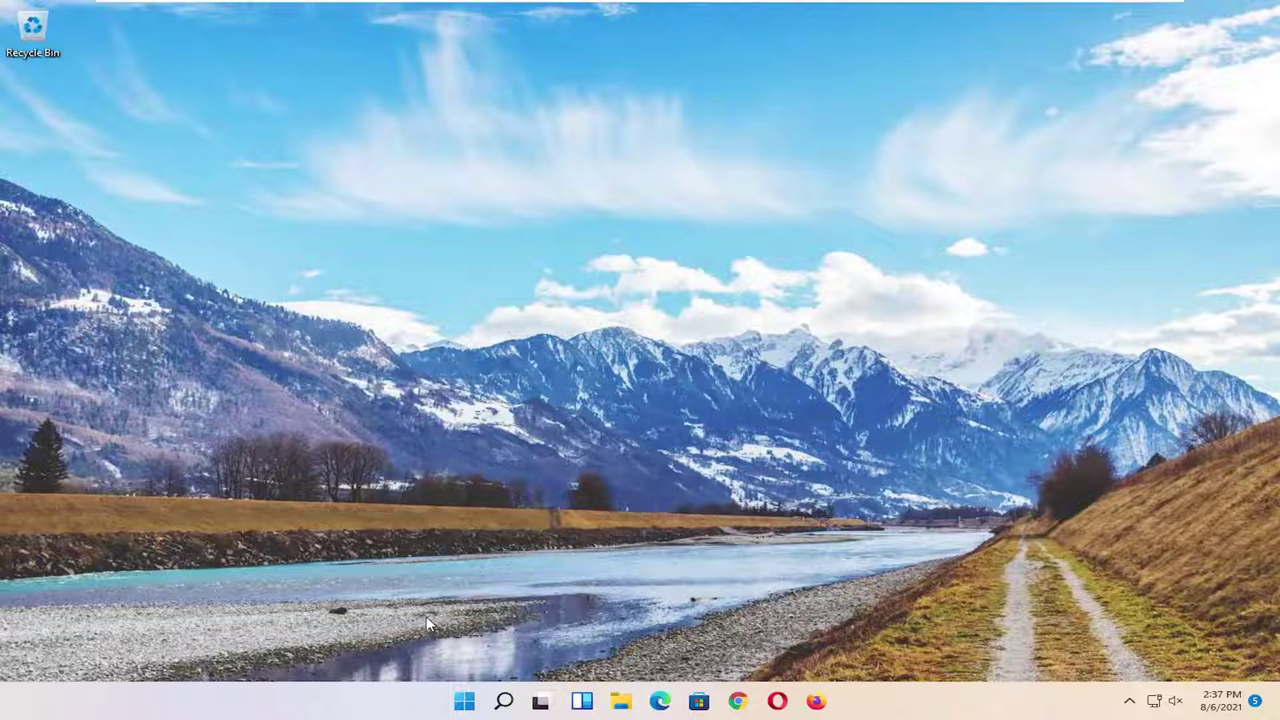
# Search for File Explorer from the taskbar search and open it
pyautogui.click(504, 701)
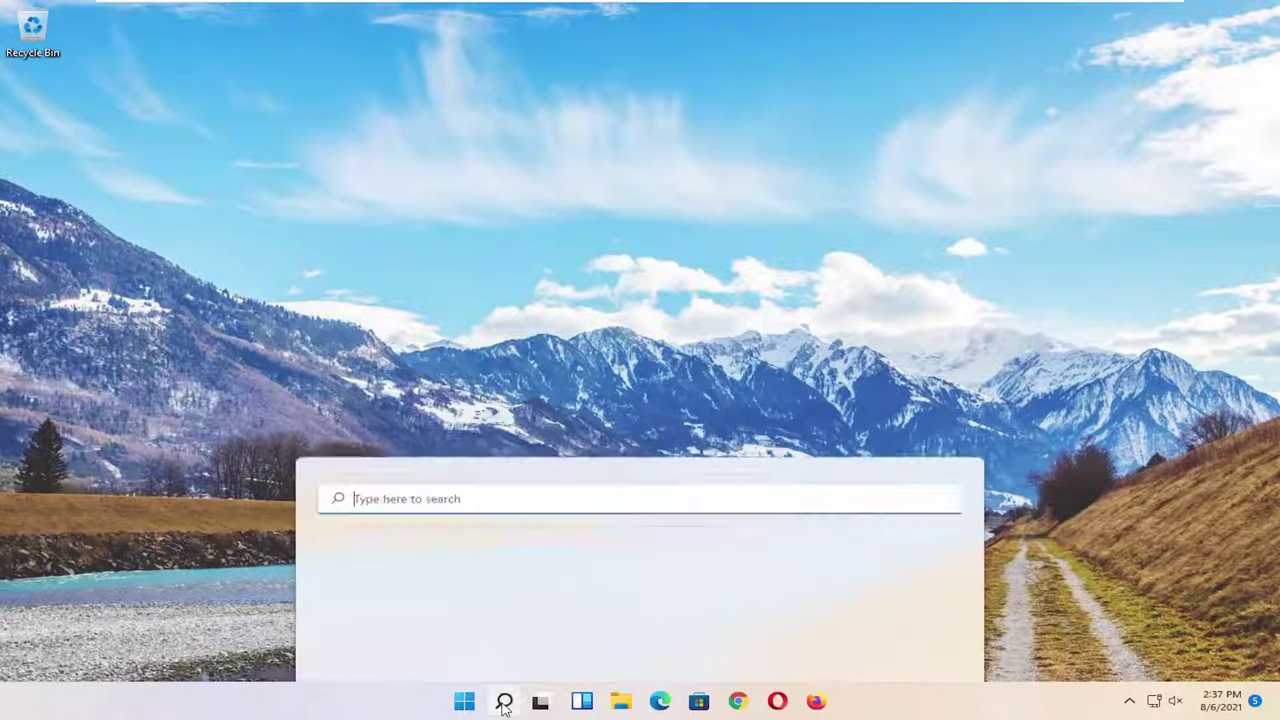
pyautogui.write('file e')
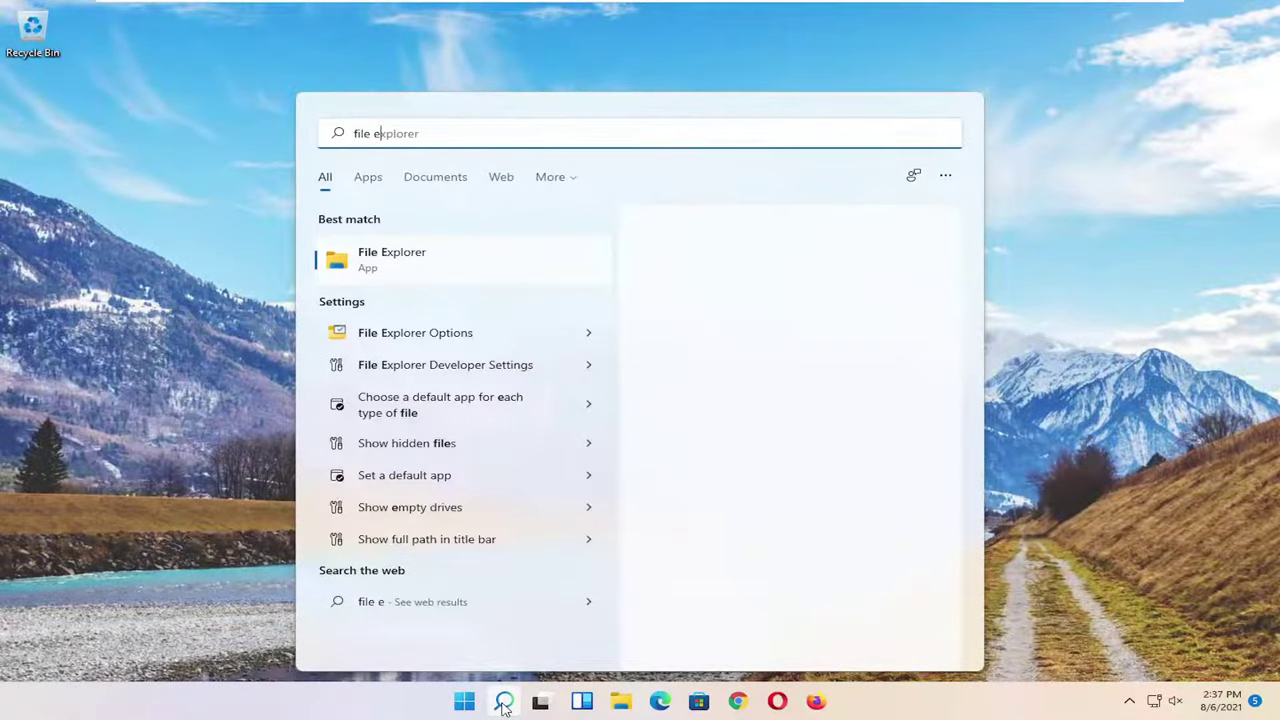
pyautogui.write('xplorer')
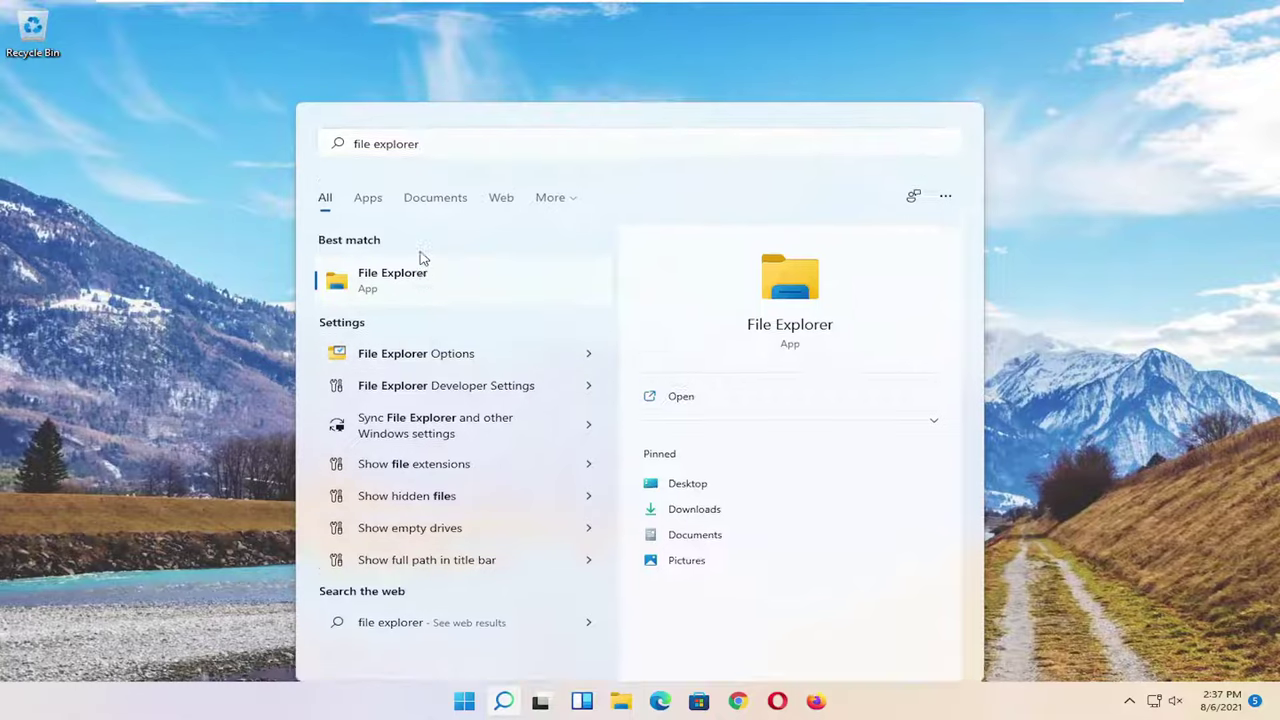
pyautogui.click(420, 260)
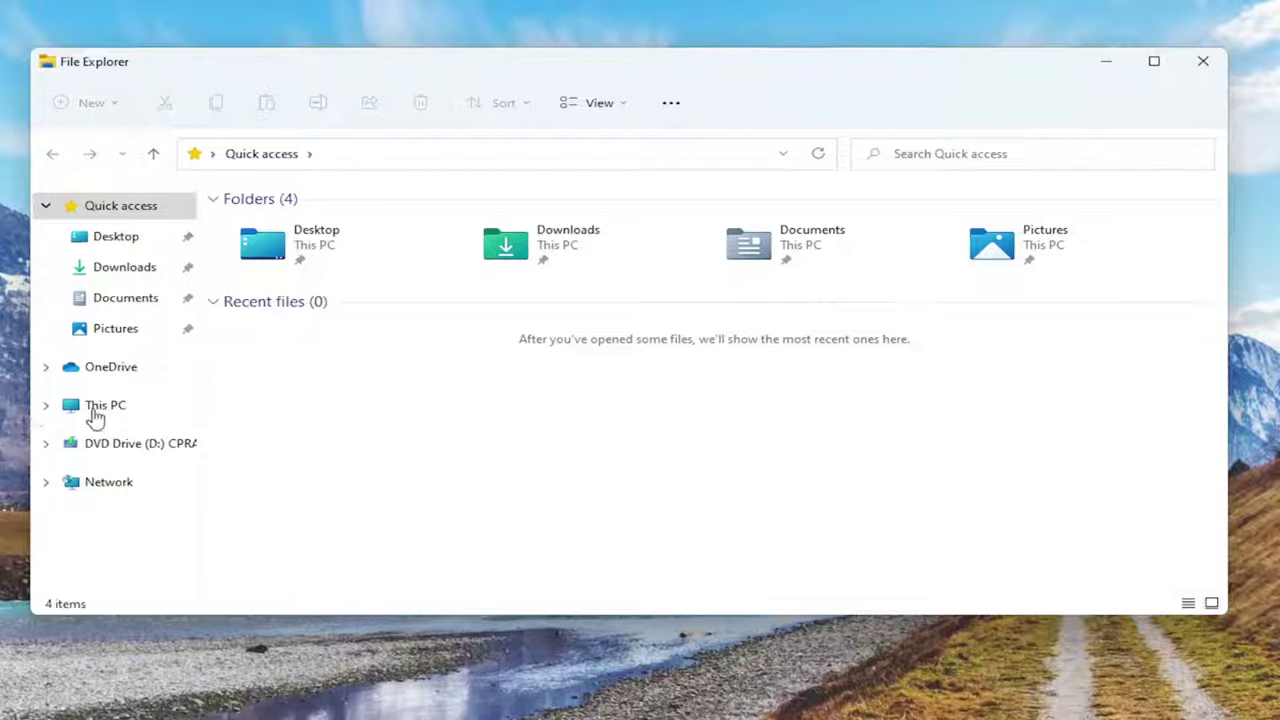
# Go to C:\Users\Computer User\Music and copy the iTunes folder
pyautogui.click(105, 407)
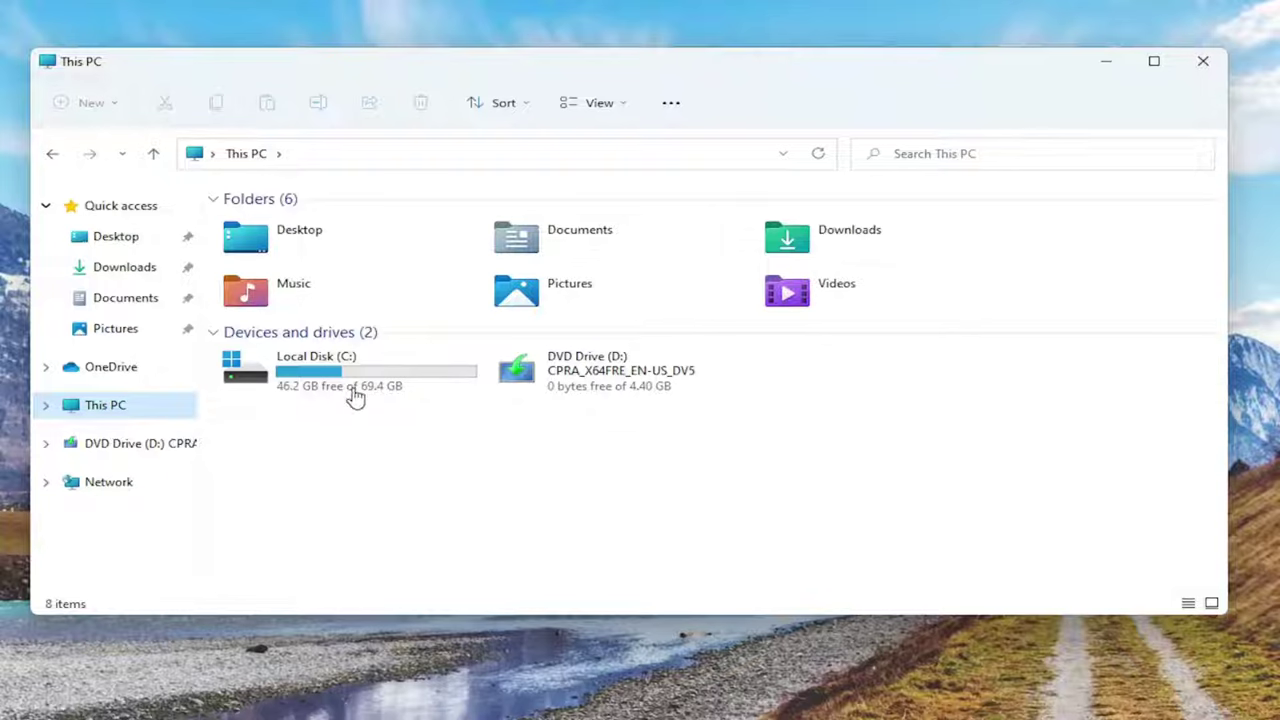
pyautogui.doubleClick(337, 371)
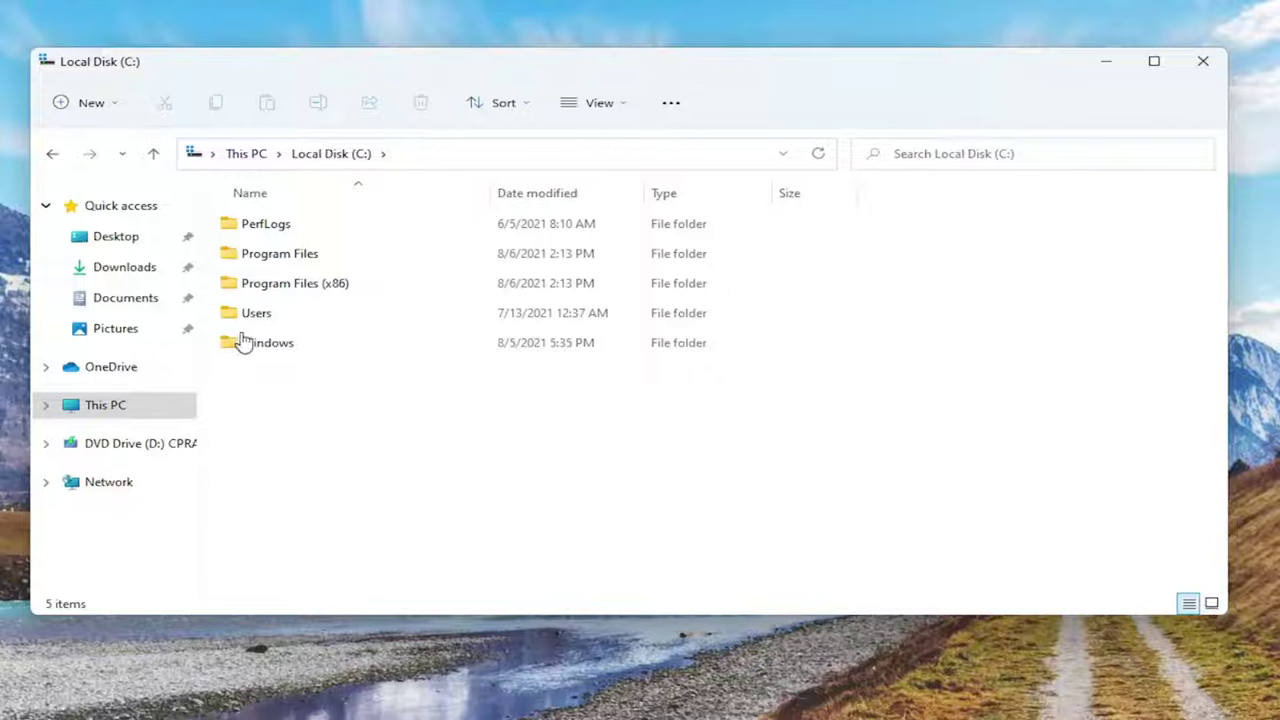
pyautogui.click(275, 316)
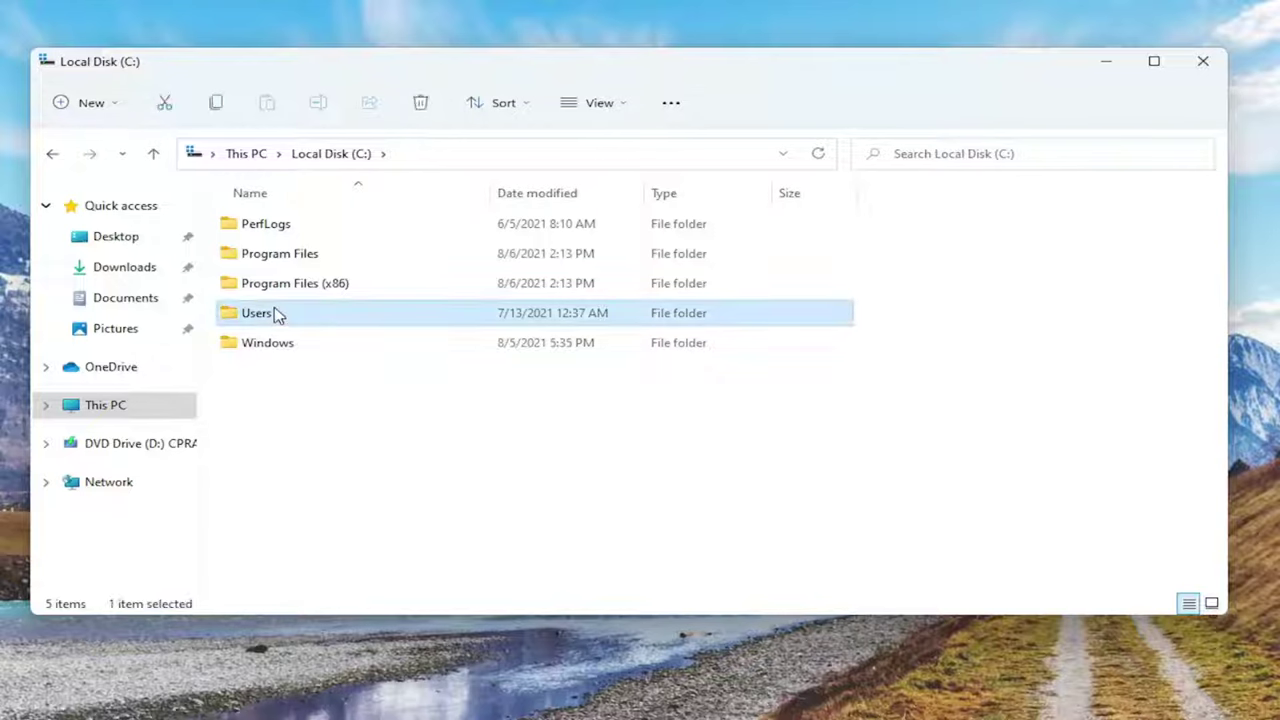
pyautogui.doubleClick(278, 315)
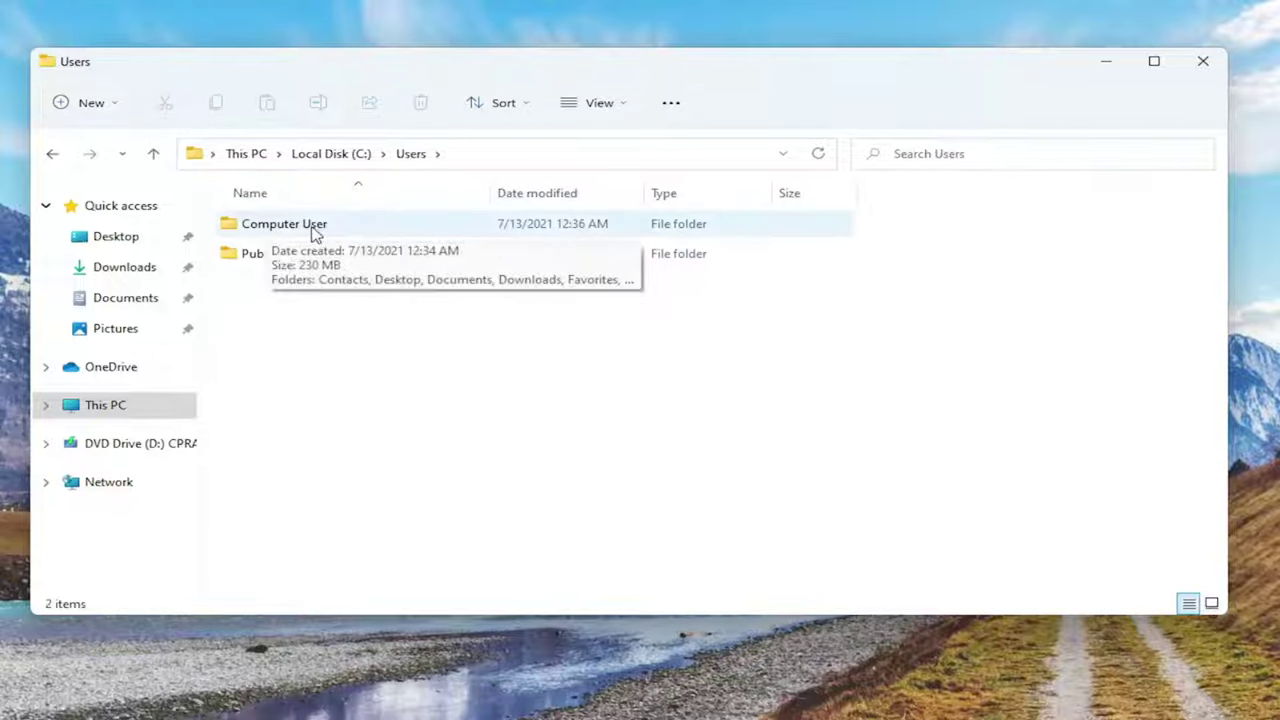
pyautogui.click(298, 236)
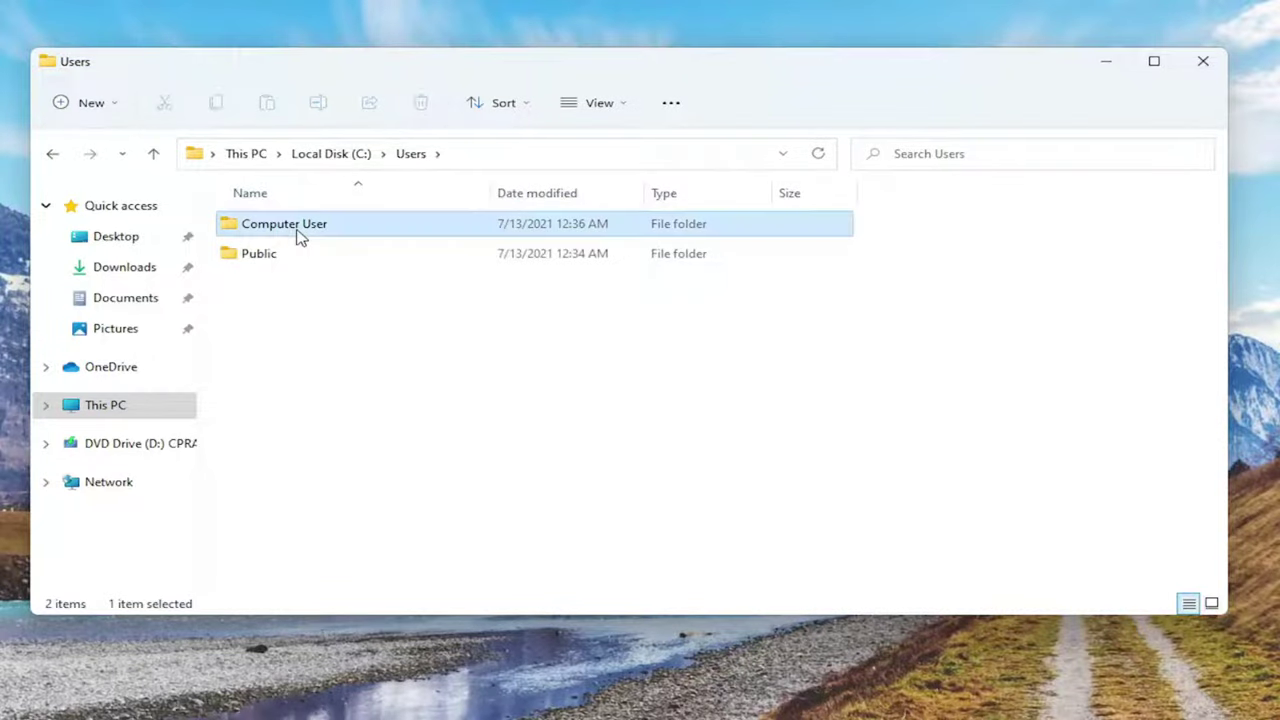
pyautogui.doubleClick(298, 236)
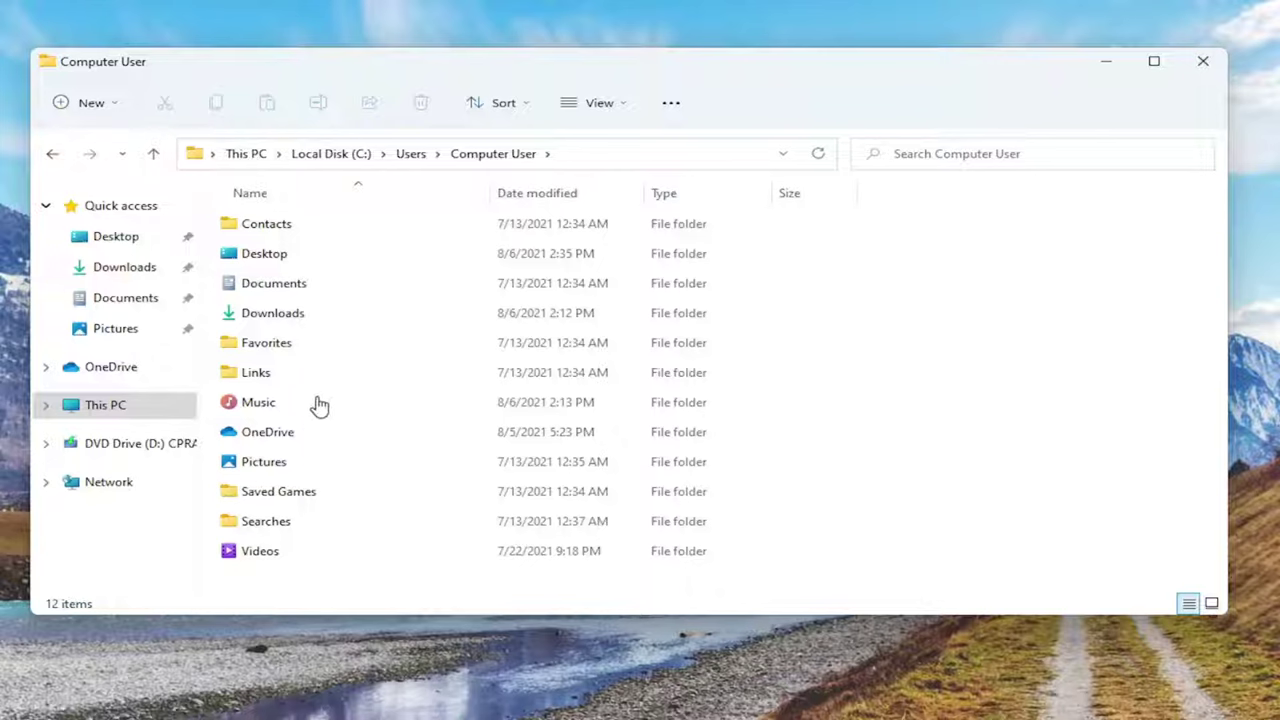
pyautogui.doubleClick(254, 410)
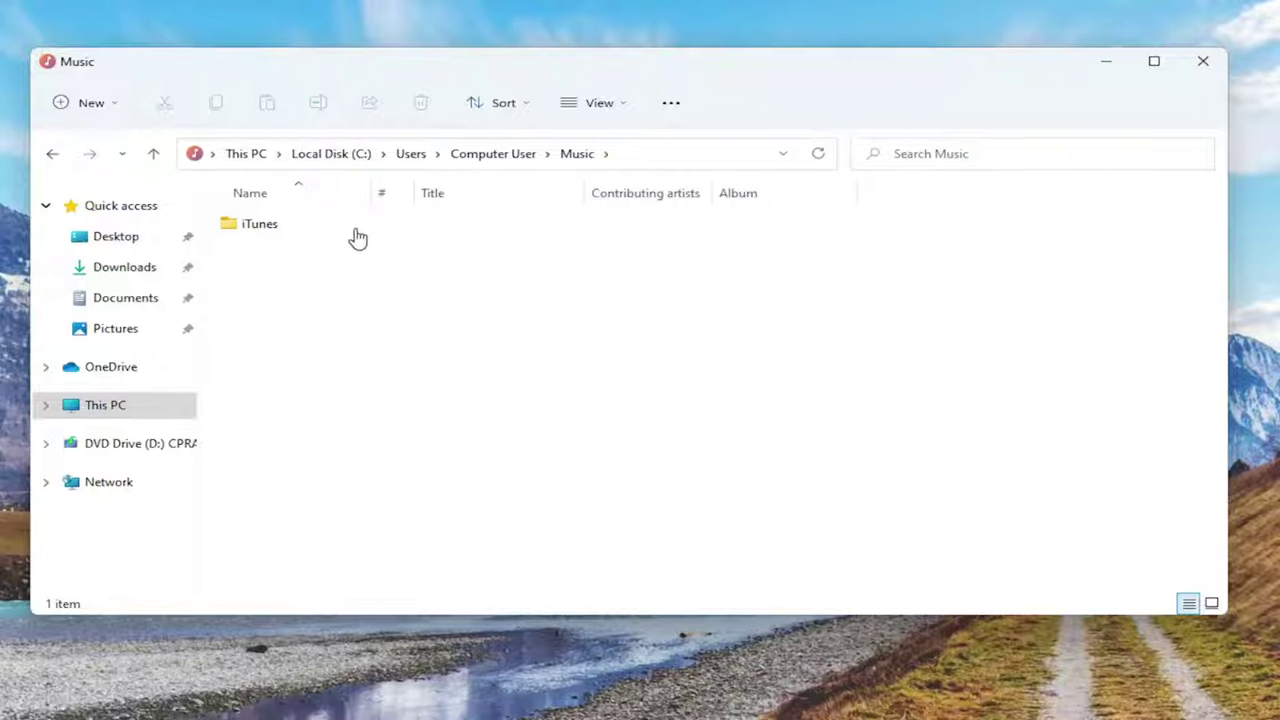
pyautogui.rightClick(244, 228)
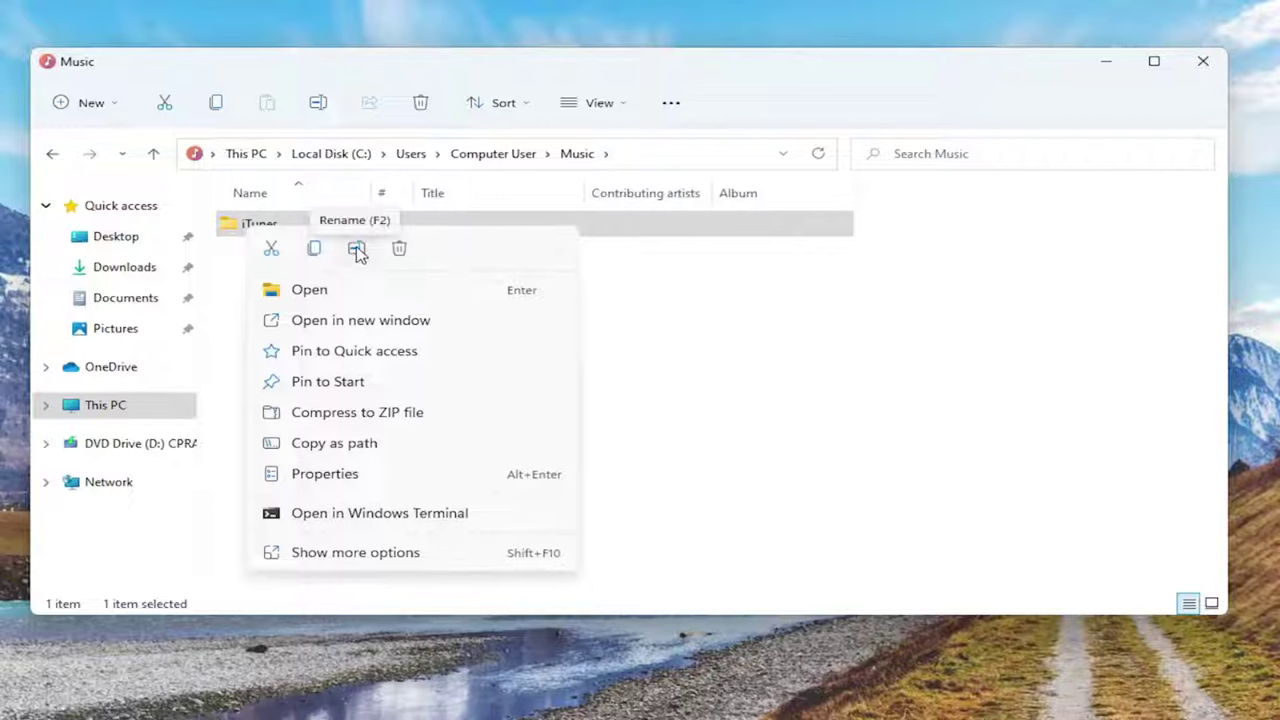
pyautogui.click(312, 256)
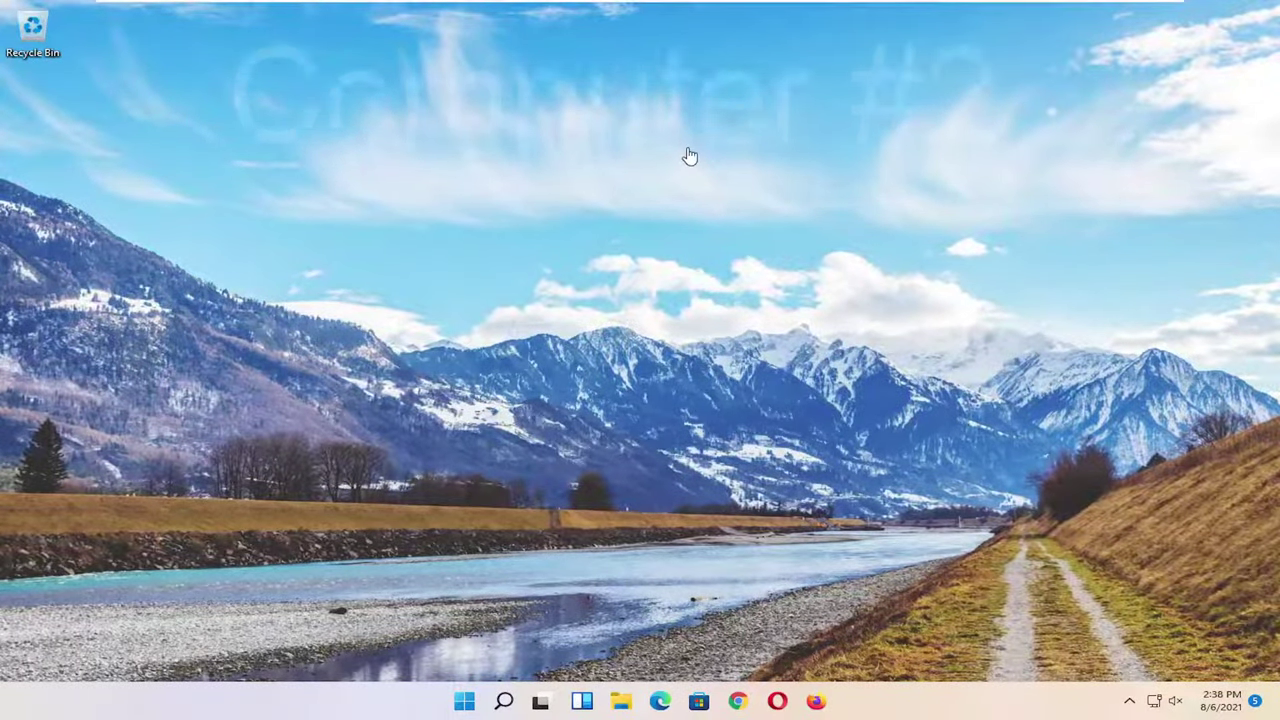
# On the second computer, apply the light theme with the blue bloom wallpaper and place the desktop's iTunes folder near the Recycle Bin
pyautogui.rightClick(628, 295)
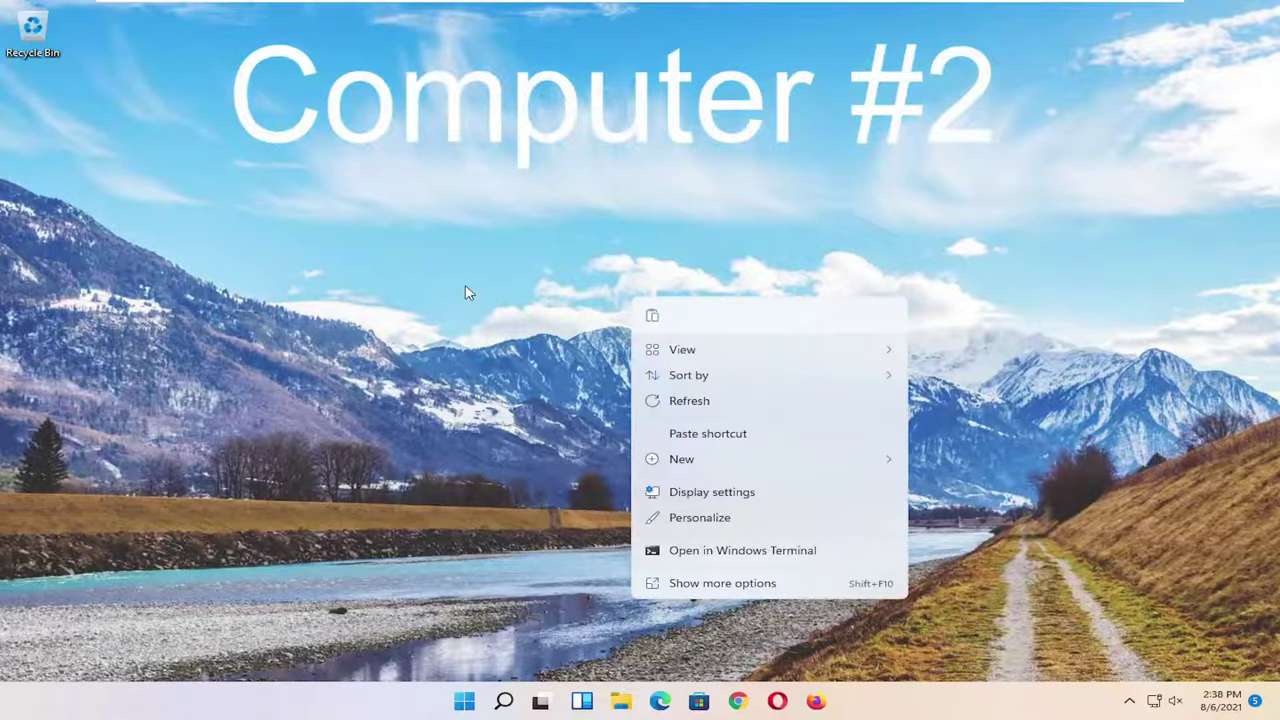
pyautogui.click(684, 518)
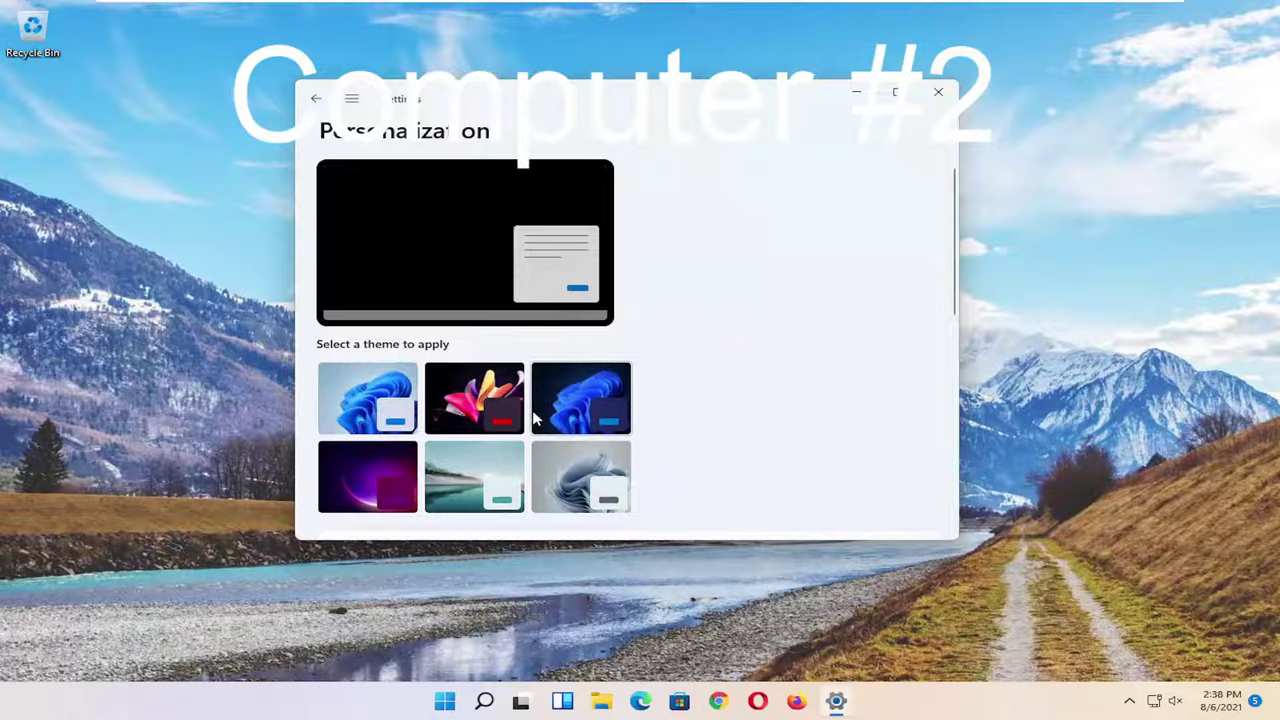
pyautogui.click(381, 415)
pyautogui.click(938, 91)
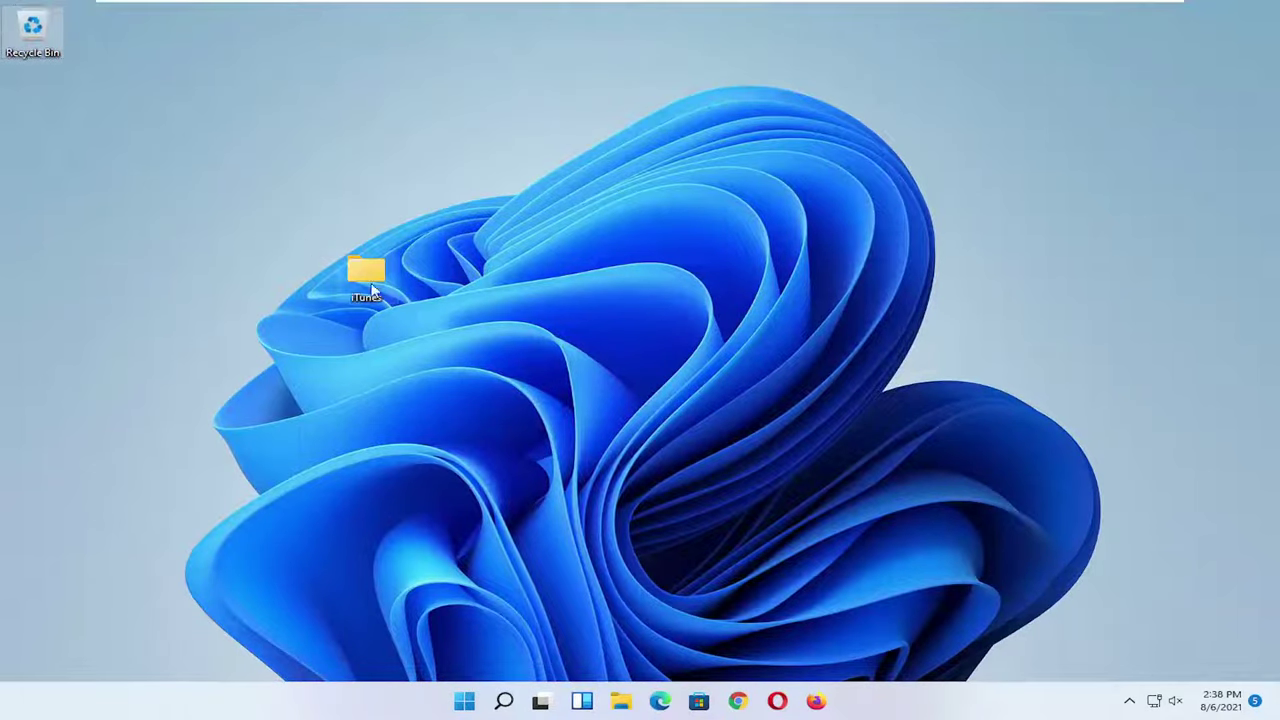
pyautogui.moveTo(157, 130); pyautogui.dragTo(160, 130)
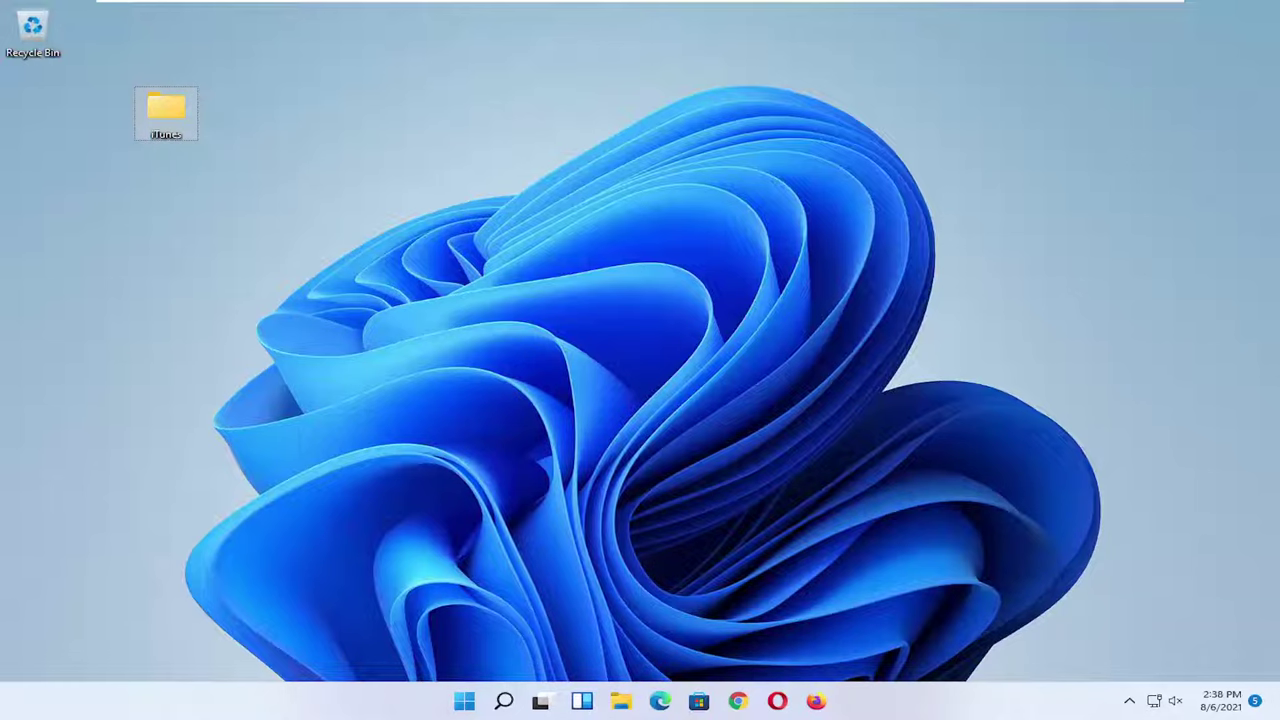
# Open File Explorer on the second computer by searching for "file explorer"
pyautogui.click(507, 703)
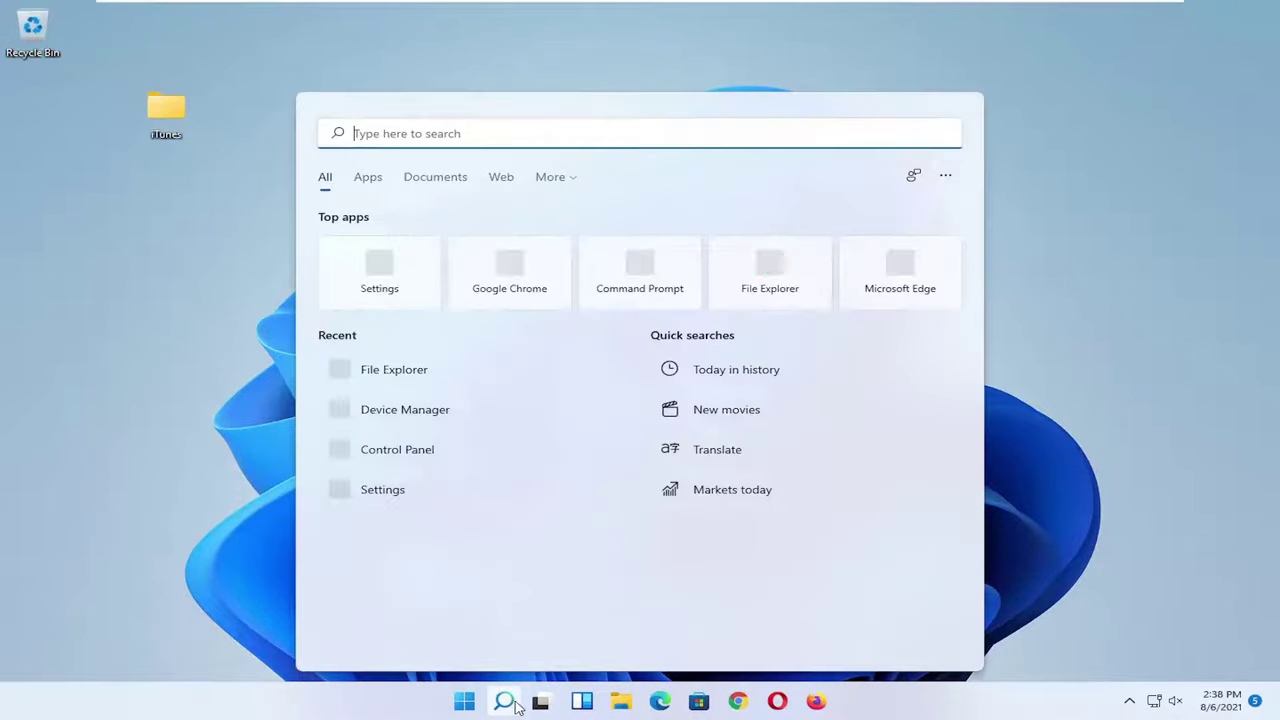
pyautogui.write('file explorer')
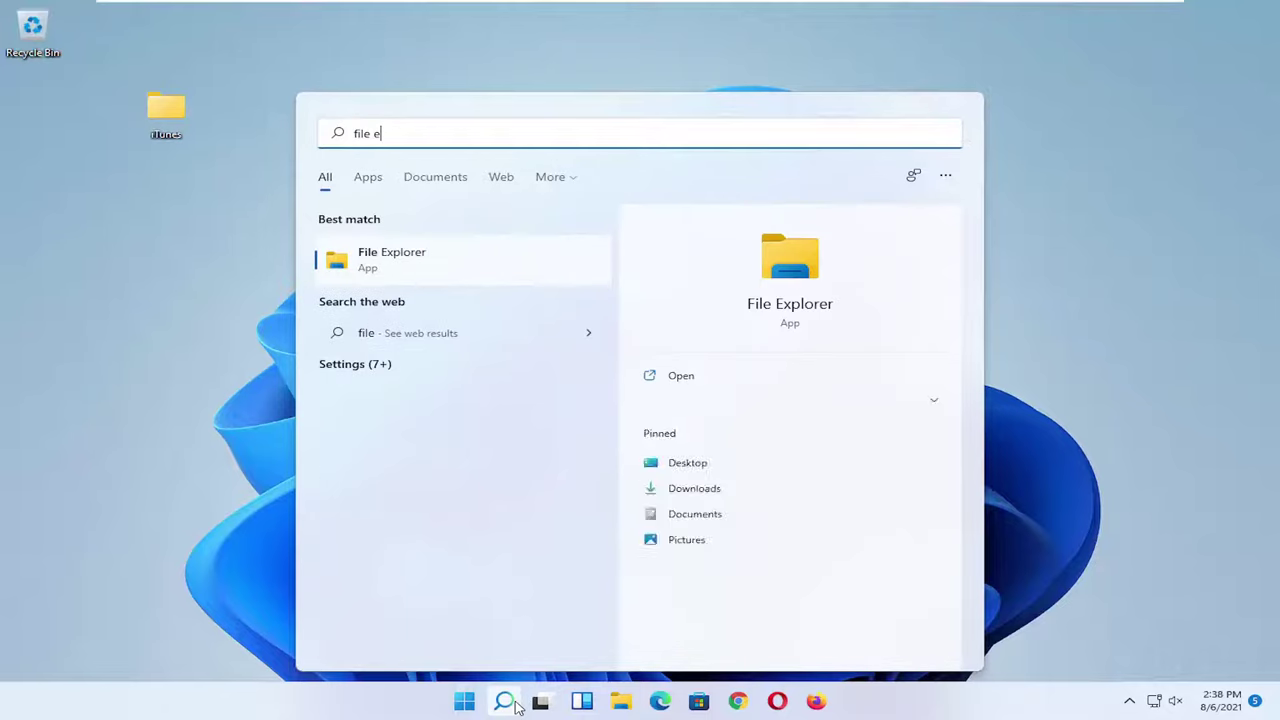
pyautogui.click(483, 263)
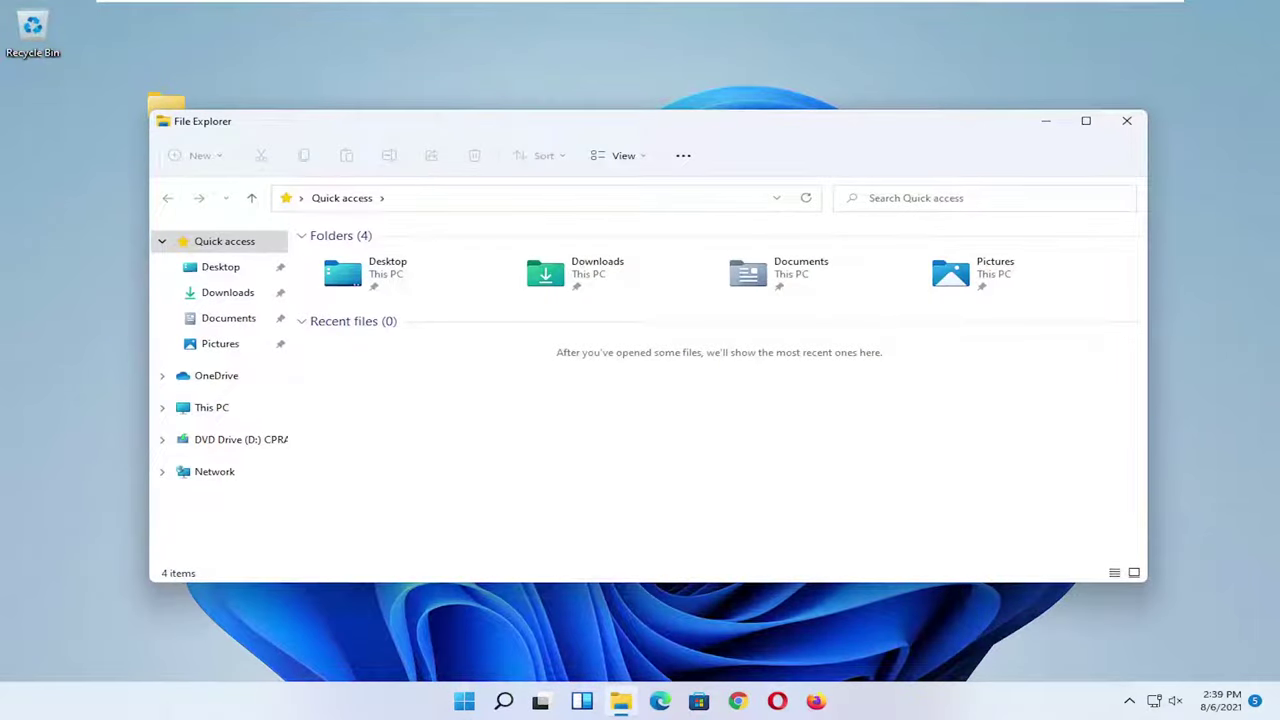
# Browse through This PC and Local Disk (C:) to the Music folder under Users\Computer User
pyautogui.click(211, 409)
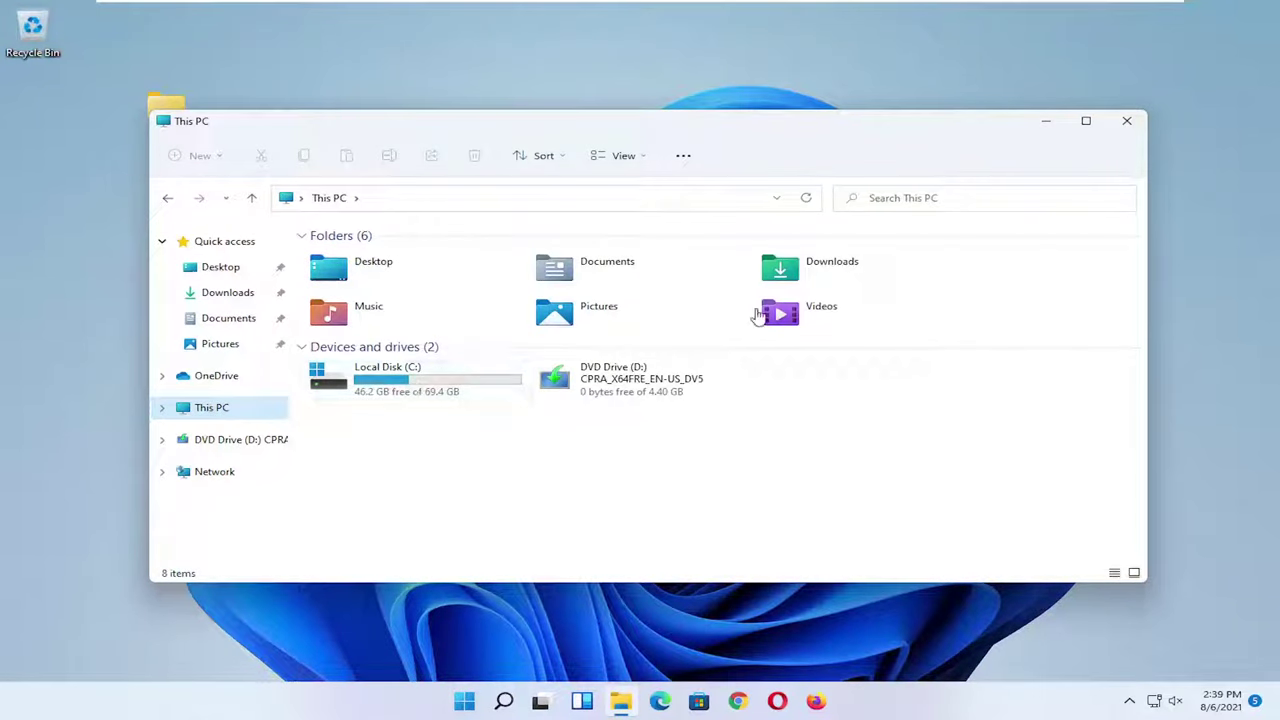
pyautogui.click(404, 388)
pyautogui.doubleClick(406, 388)
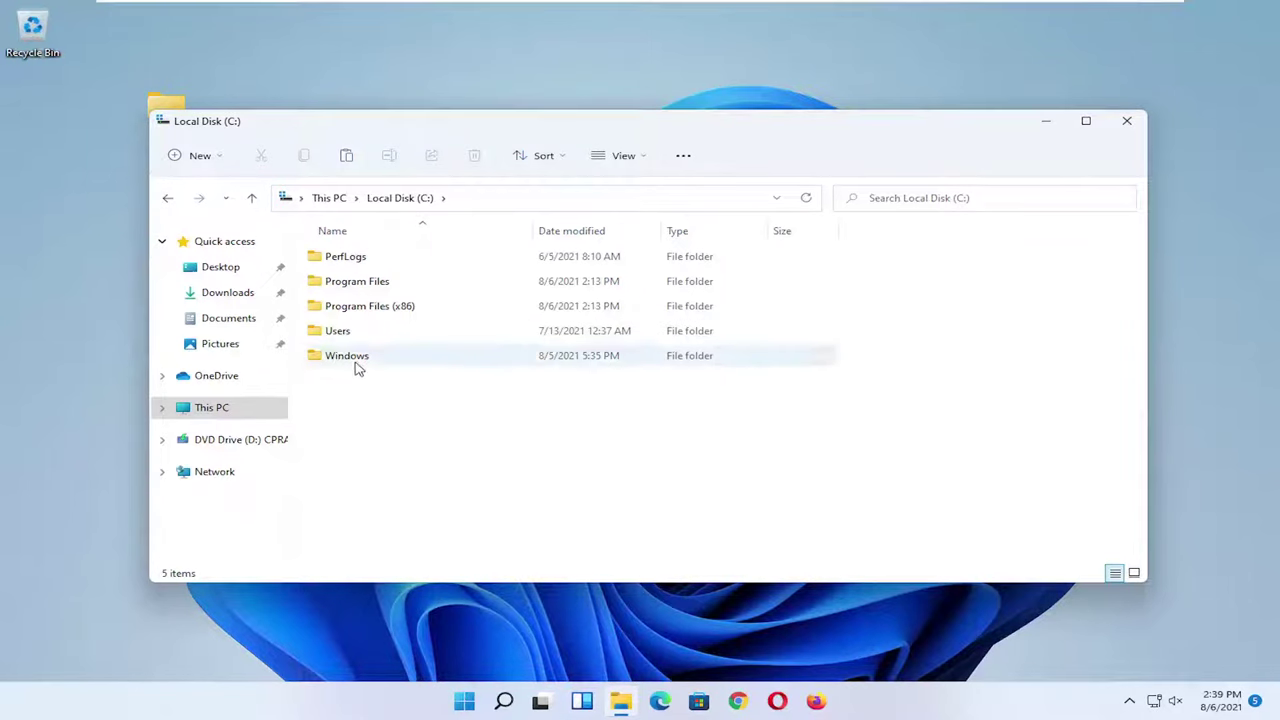
pyautogui.doubleClick(341, 332)
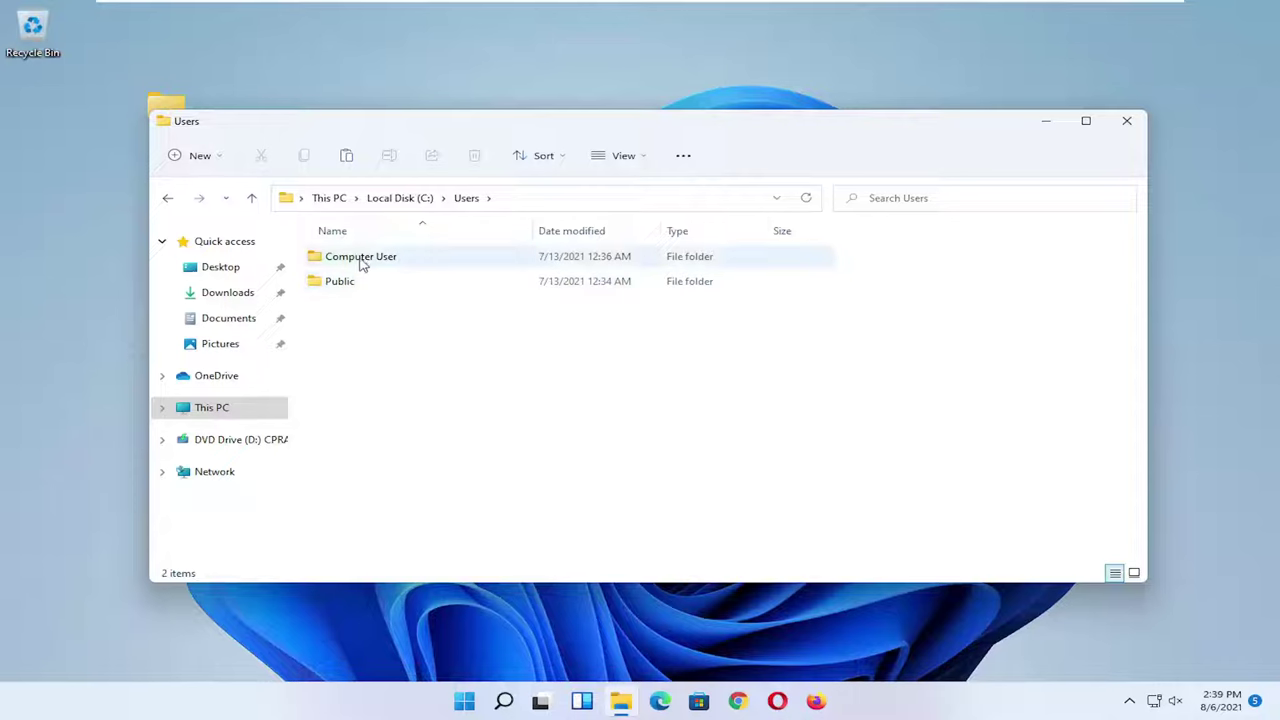
pyautogui.doubleClick(360, 260)
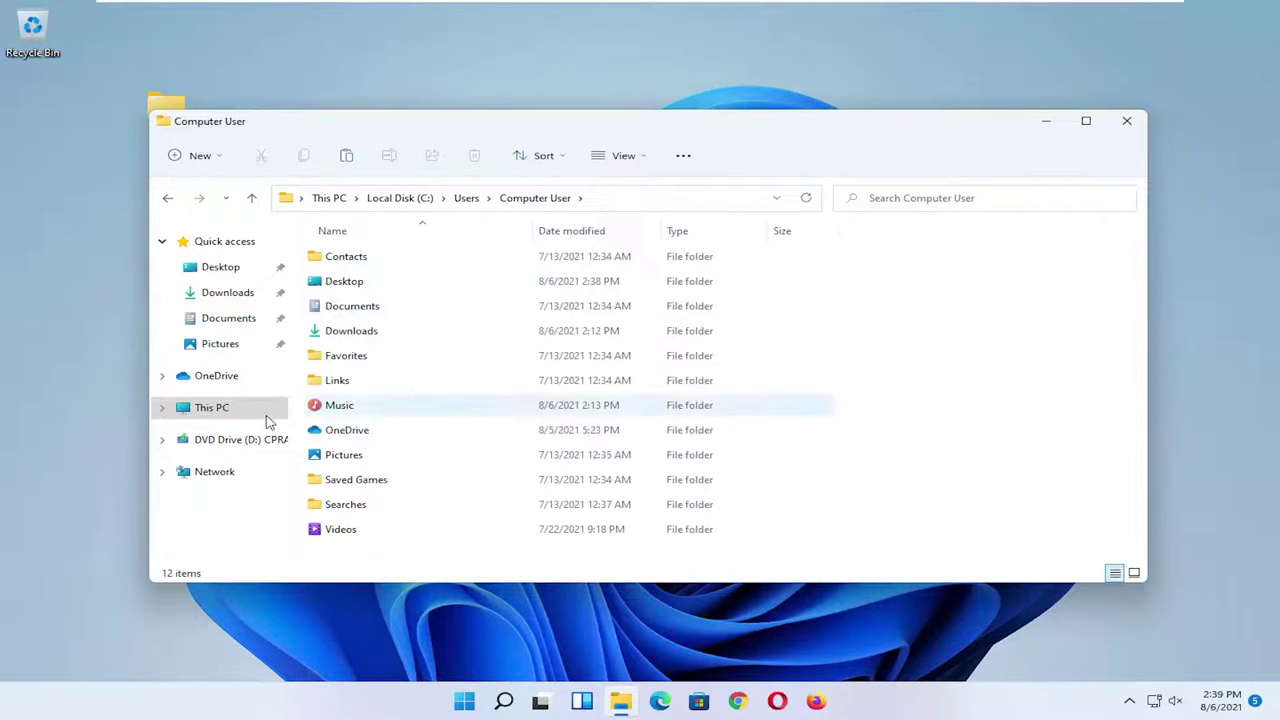
pyautogui.click(364, 409)
pyautogui.doubleClick(362, 408)
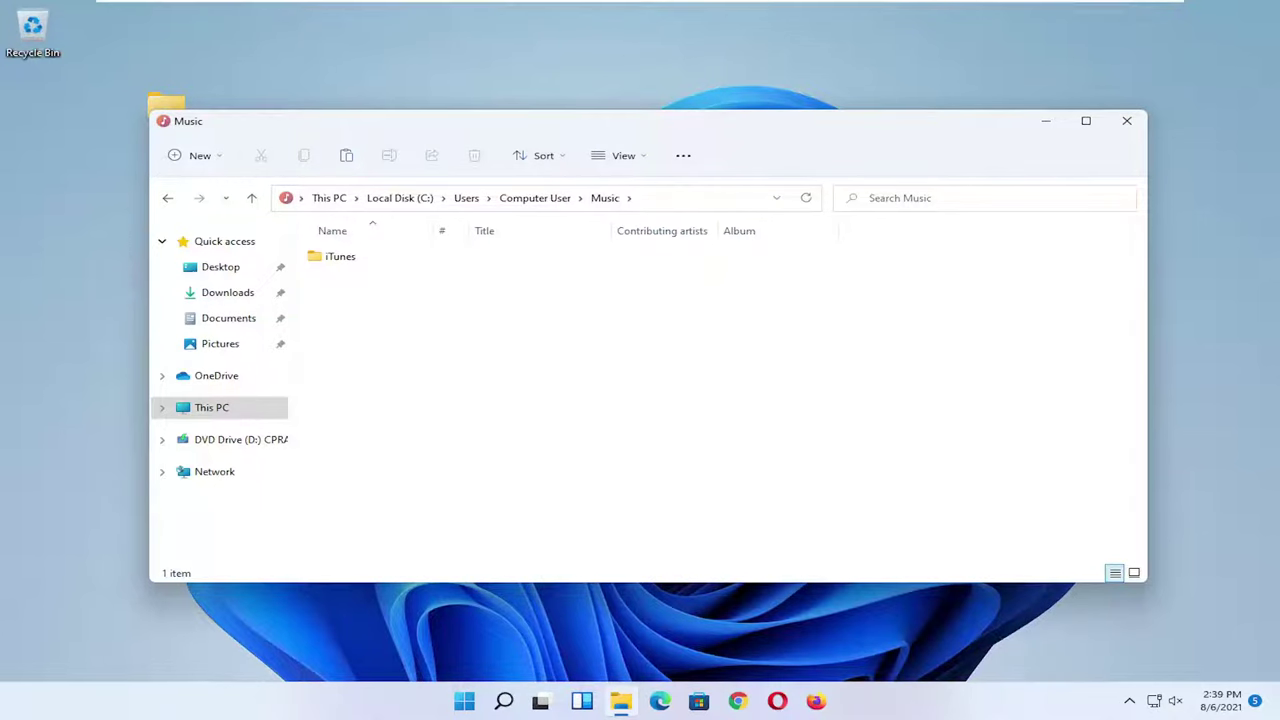
# Delete the existing iTunes folder from the Music folder
pyautogui.moveTo(428, 134); pyautogui.dragTo(472, 102)
pyautogui.click(371, 225)
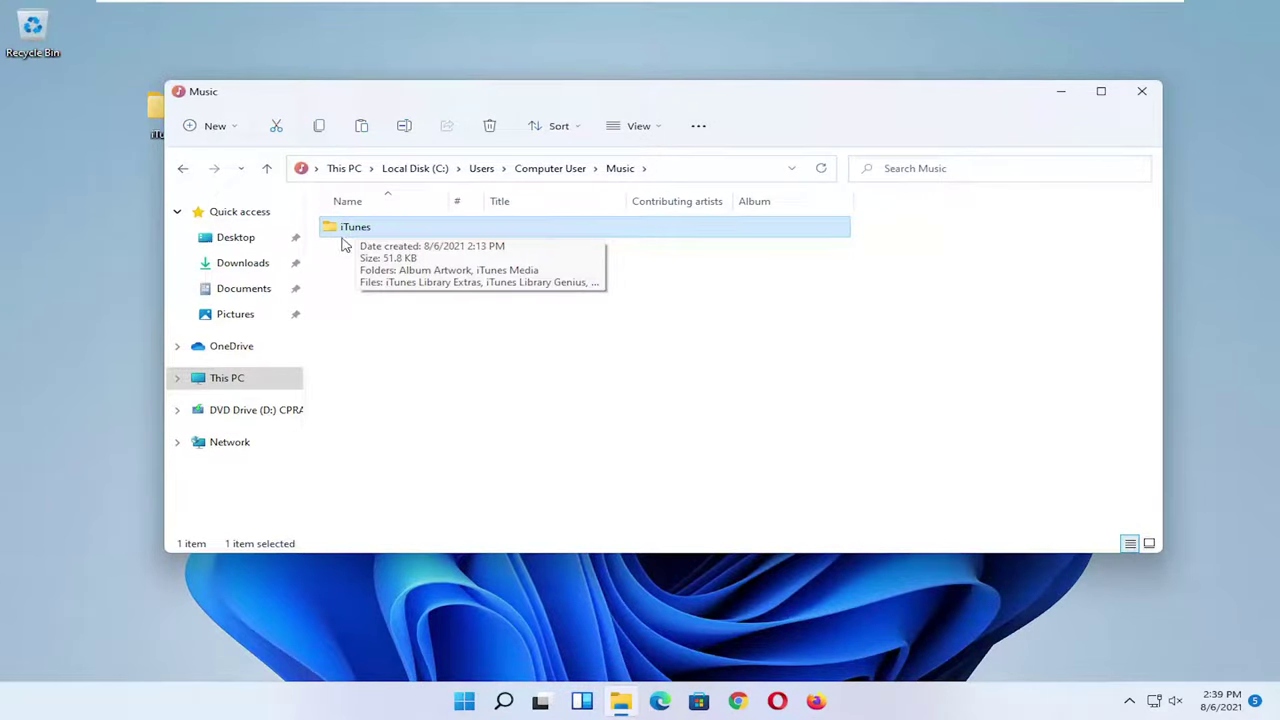
pyautogui.moveTo(379, 235)
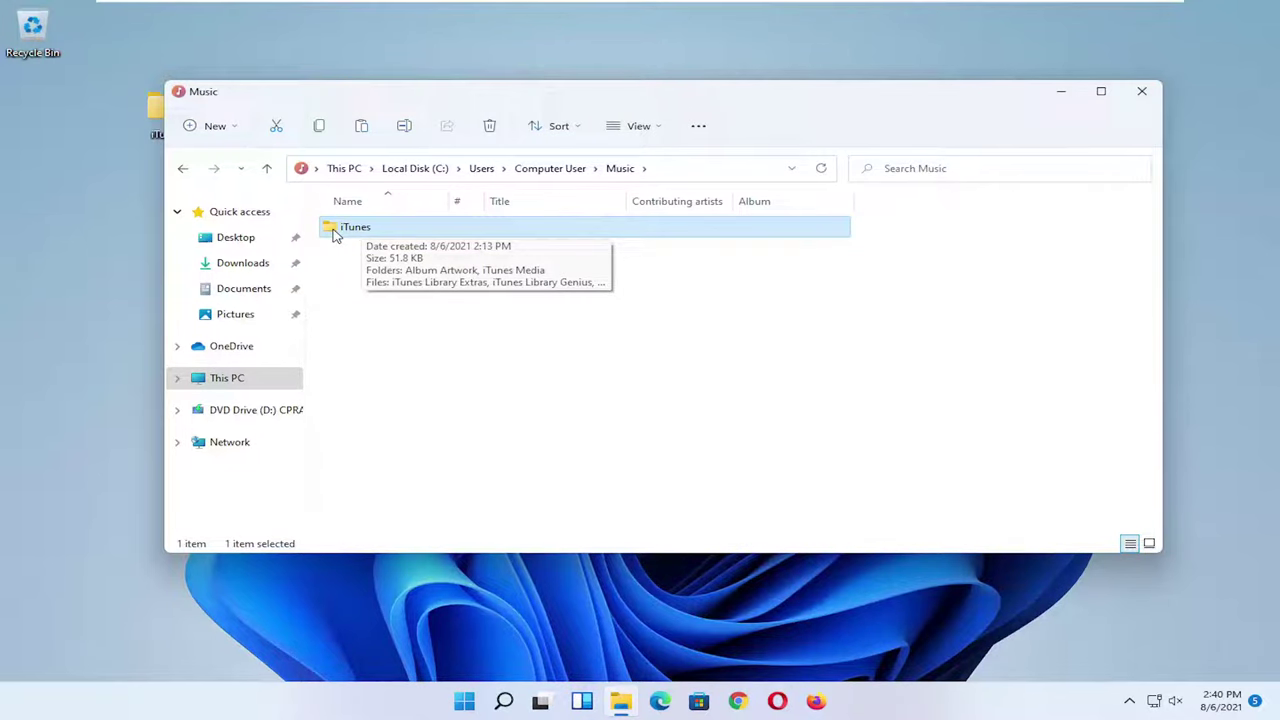
pyautogui.rightClick(334, 231)
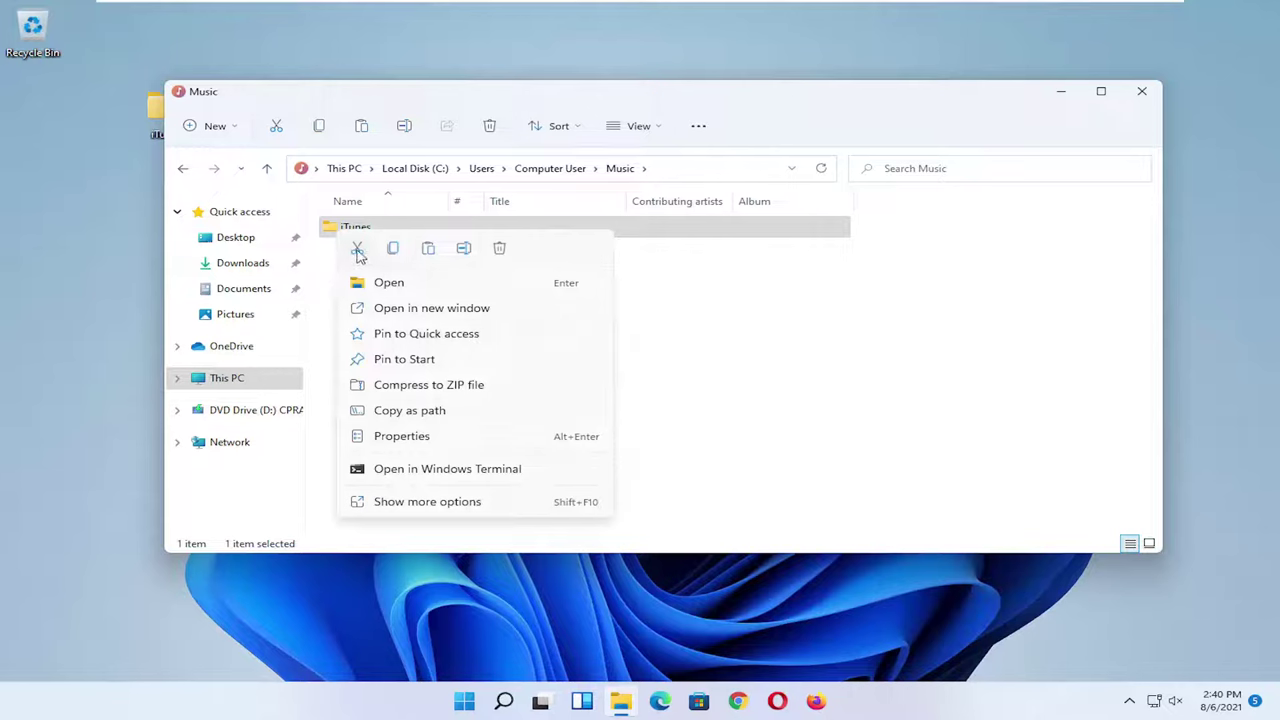
pyautogui.click(499, 252)
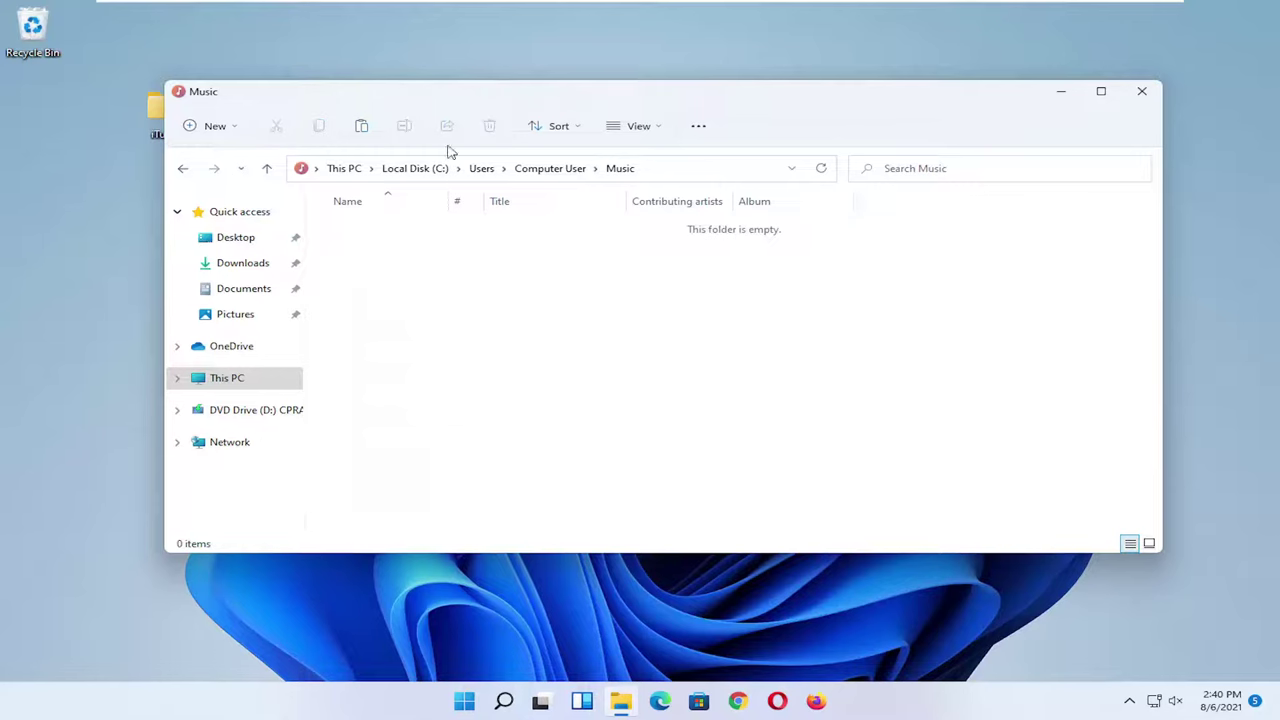
# Move the iTunes folder from the desktop into the Music folder and close the File Explorer window
pyautogui.moveTo(374, 86); pyautogui.dragTo(457, 100)
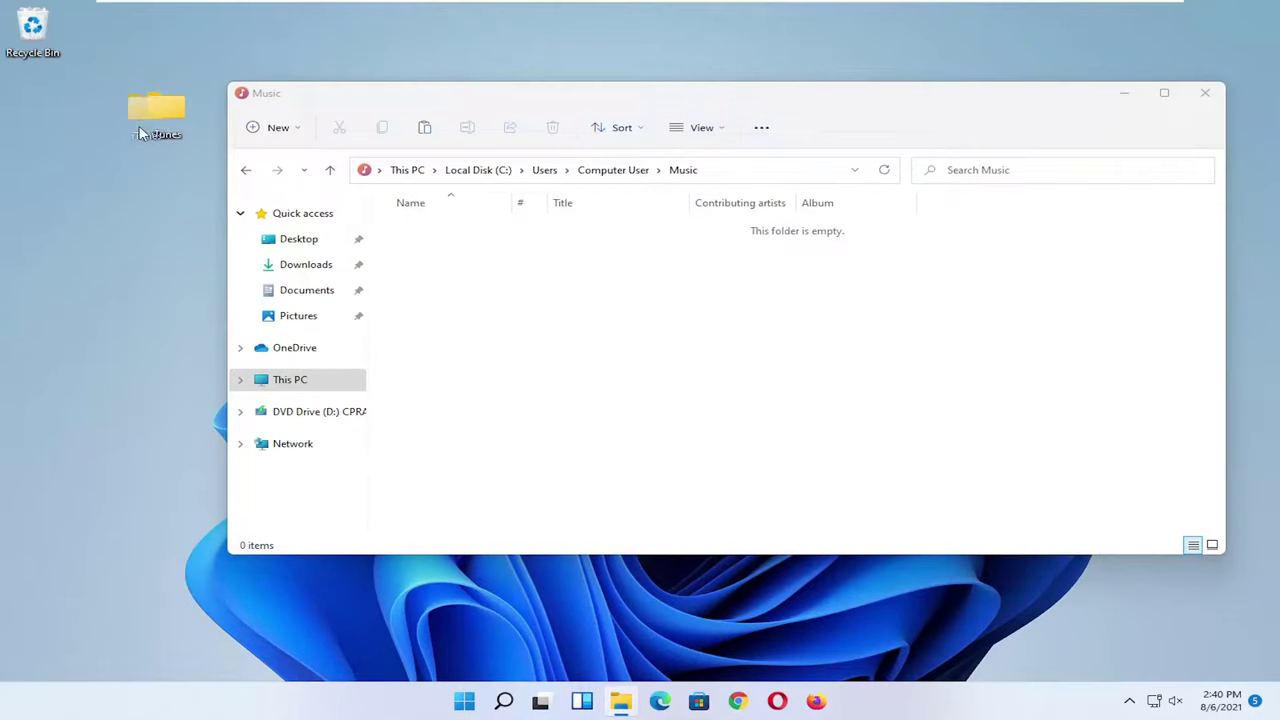
pyautogui.moveTo(140, 133); pyautogui.dragTo(614, 291)
pyautogui.moveTo(617, 96); pyautogui.dragTo(473, 72)
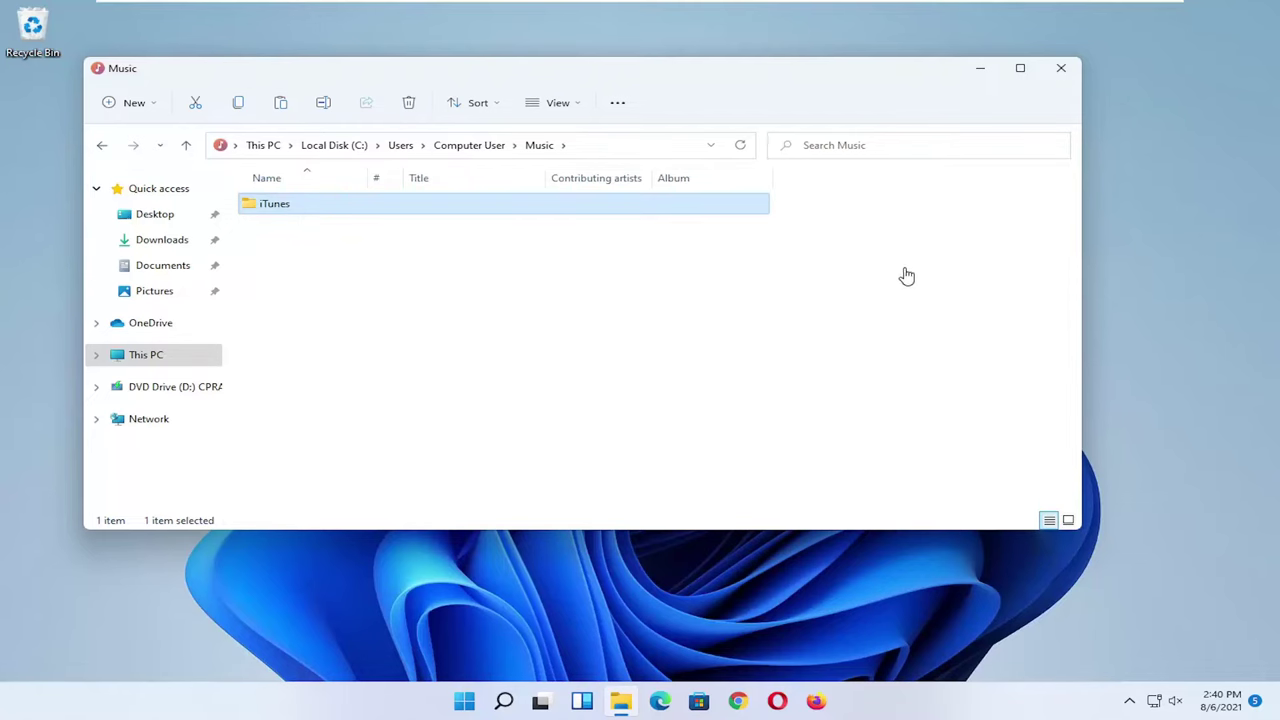
pyautogui.click(1061, 68)
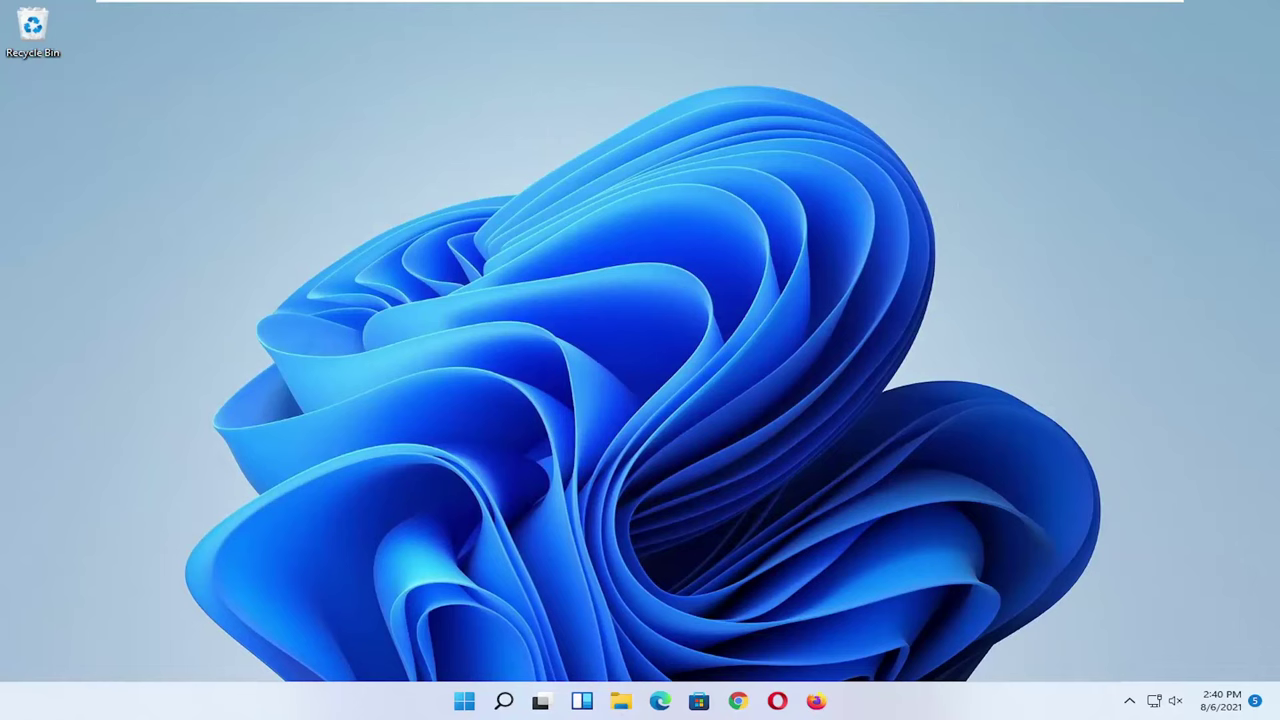